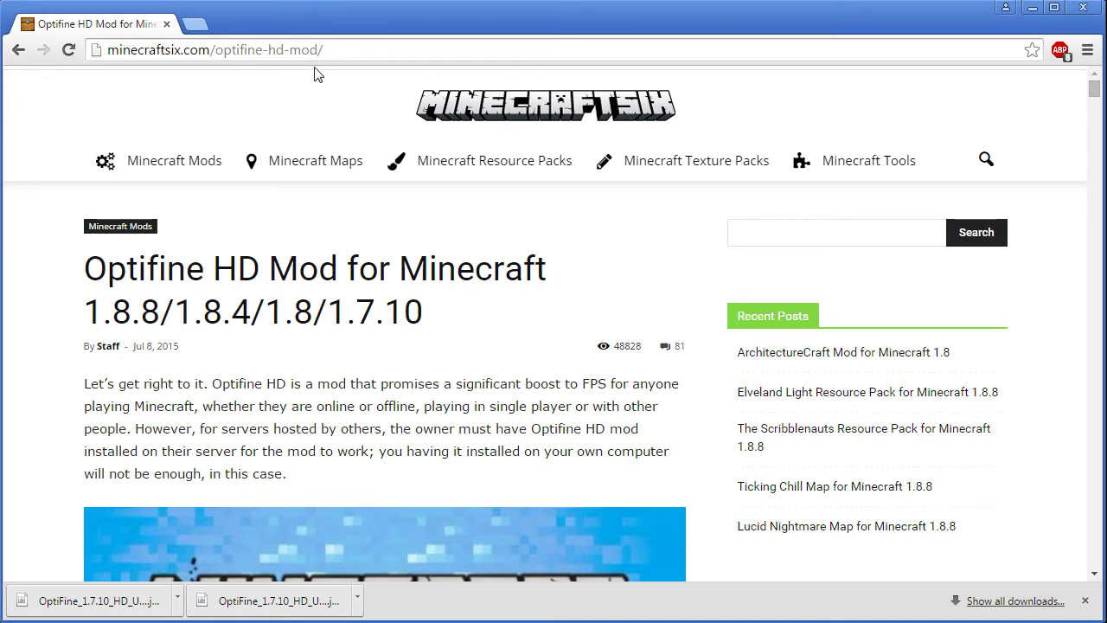
Scroll the minecraftsix.com article down to the OptiFine 1.7.10 Standard, Ultra and Light download links
{"action": "scroll", "coordinate": [382, 290], "scroll_direction": "down", "scroll_amount": 1}
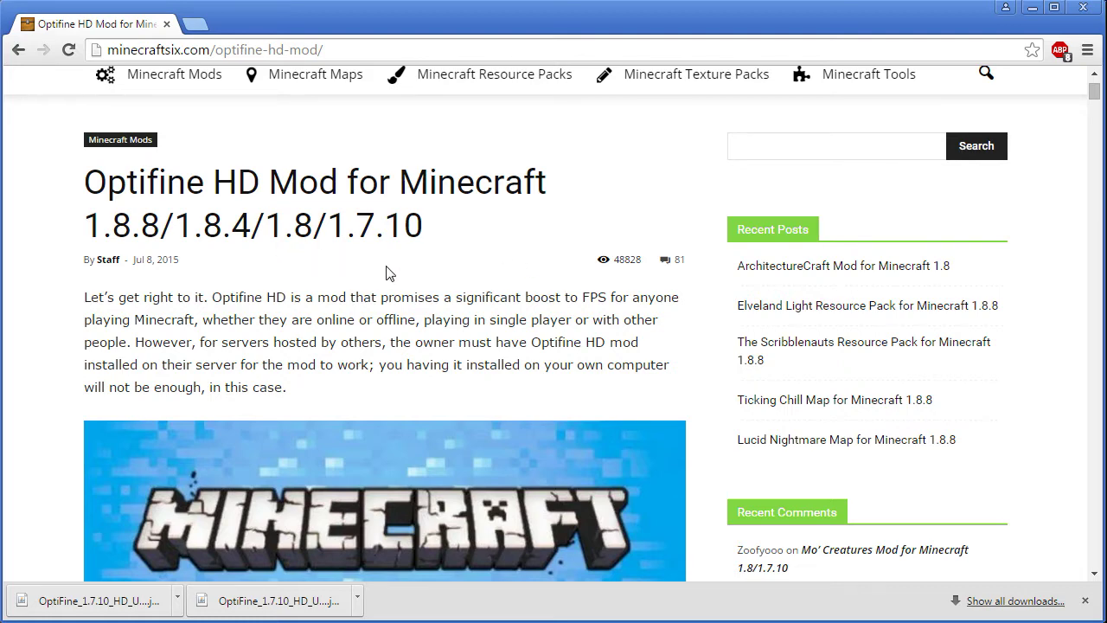
{"action": "scroll", "coordinate": [383, 313], "scroll_direction": "down", "scroll_amount": 5}
{"action": "scroll", "coordinate": [381, 309], "scroll_direction": "down", "scroll_amount": 15}
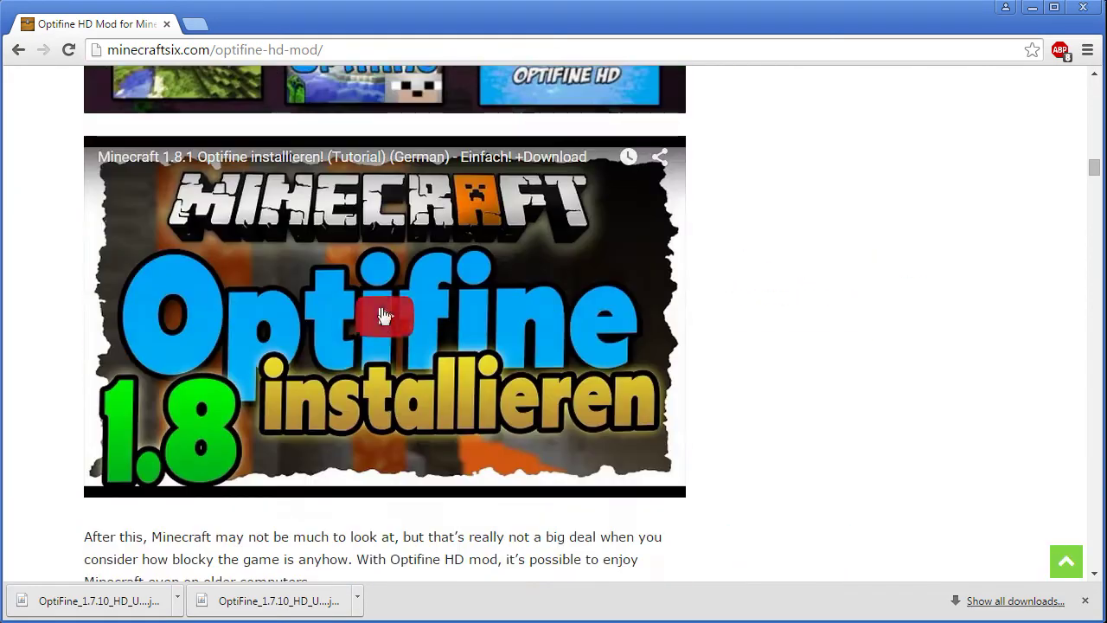
{"action": "scroll", "coordinate": [383, 313], "scroll_direction": "down", "scroll_amount": 4}
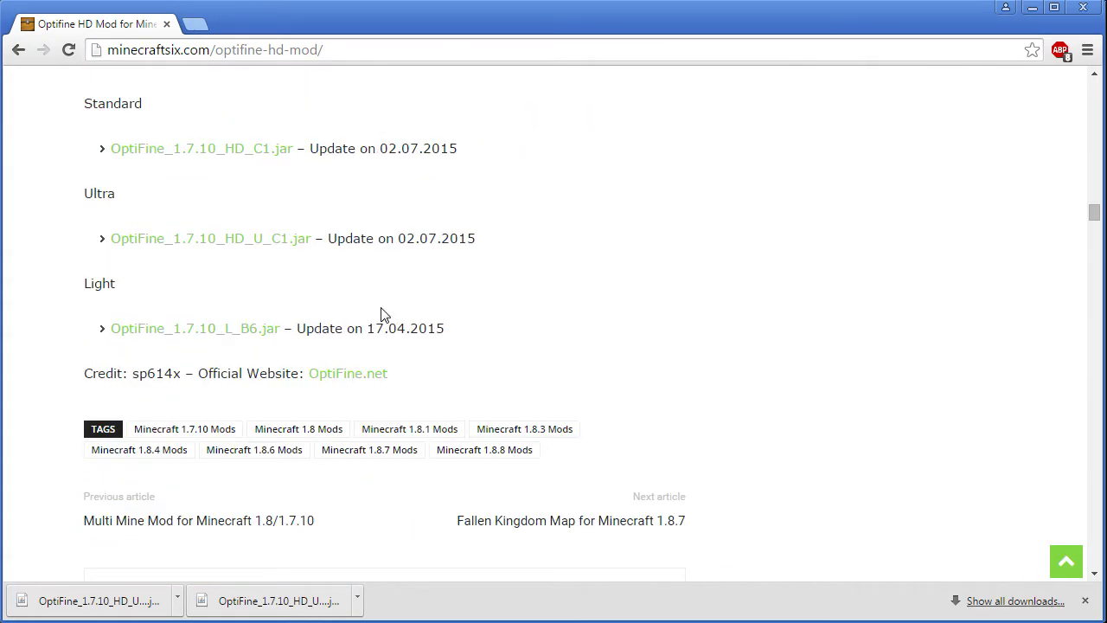
Download the Ultra OptiFine_1.7.10_HD_U_C1.jar from its optifine.net download page
{"action": "scroll", "coordinate": [449, 311], "scroll_direction": "up", "scroll_amount": 1}
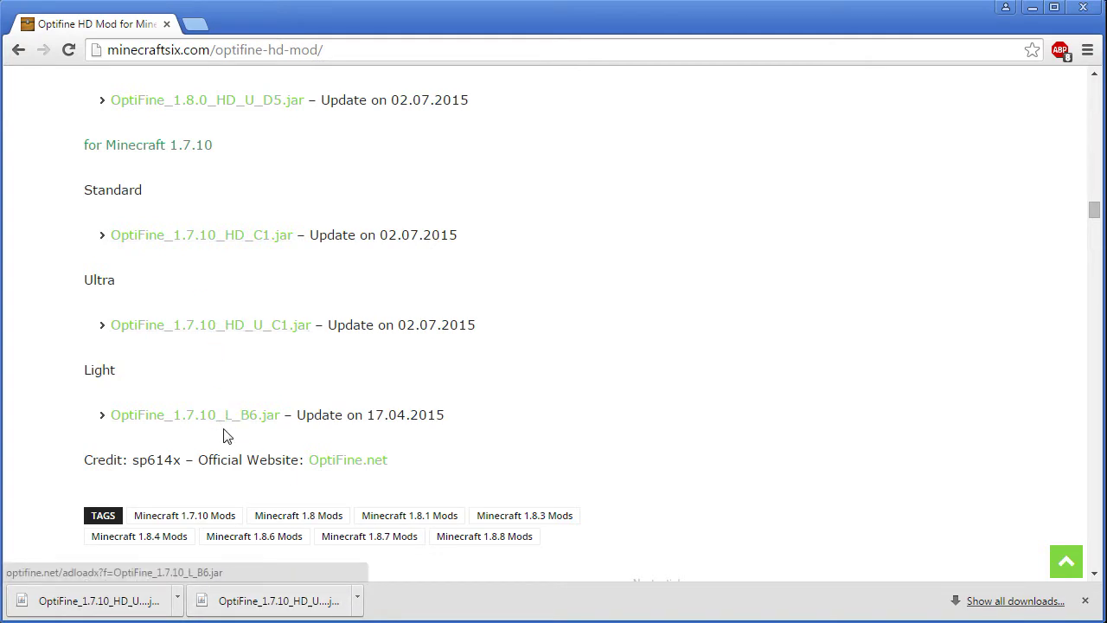
{"action": "left_click", "coordinate": [252, 329]}
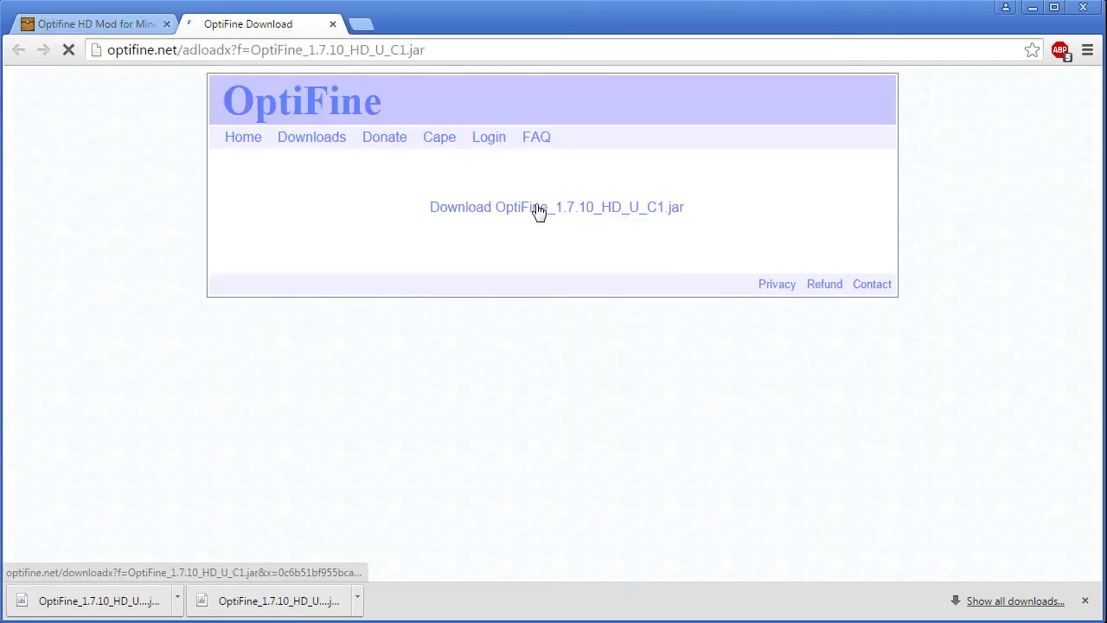
{"action": "left_click", "coordinate": [538, 210]}
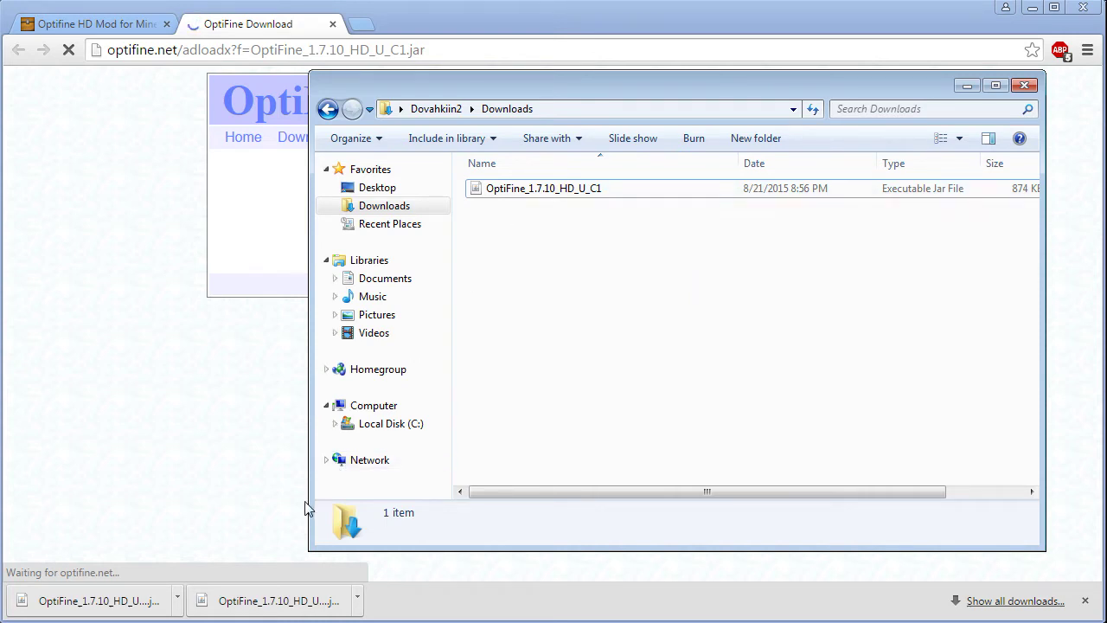
Open the AppData Roaming folder by searching %appdata% from the Start menu
{"action": "key", "text": "super"}
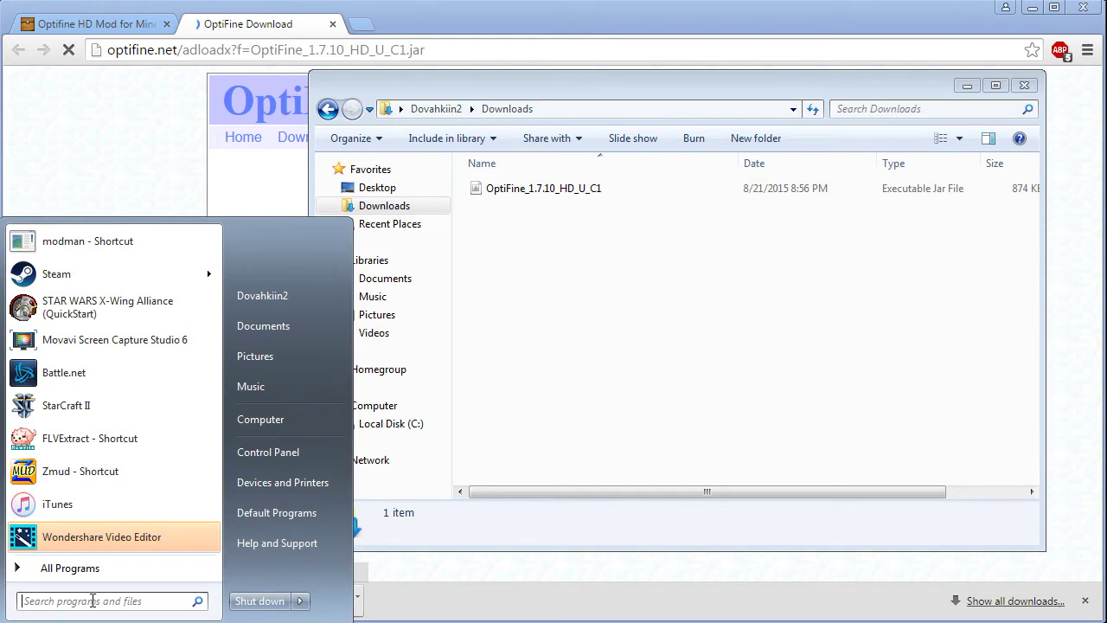
{"action": "left_click", "coordinate": [93, 600]}
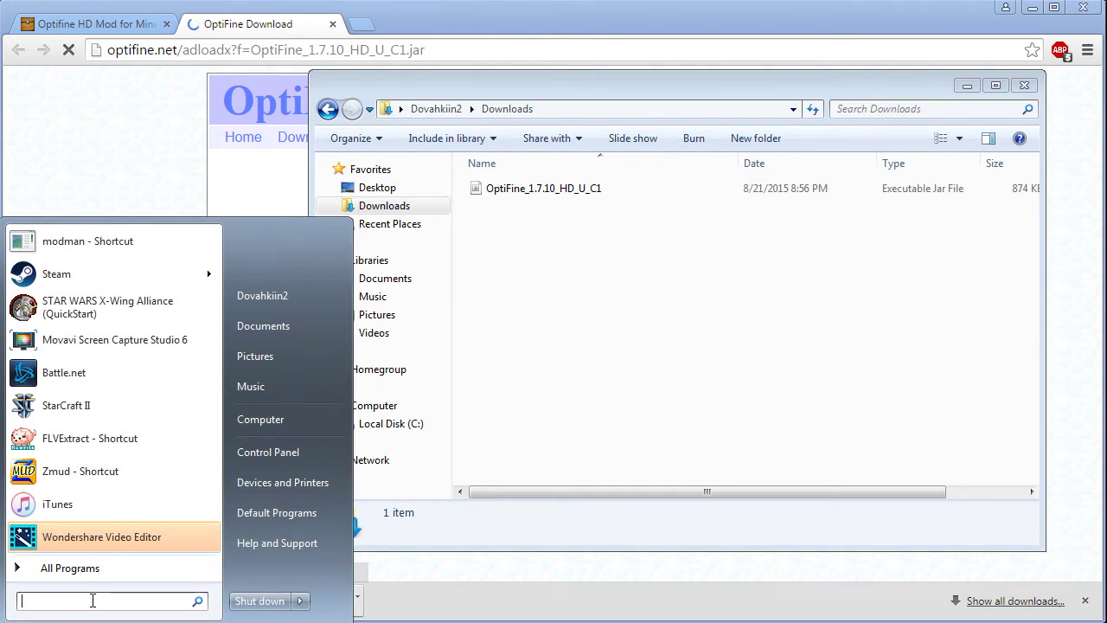
{"action": "type", "text": "%"}
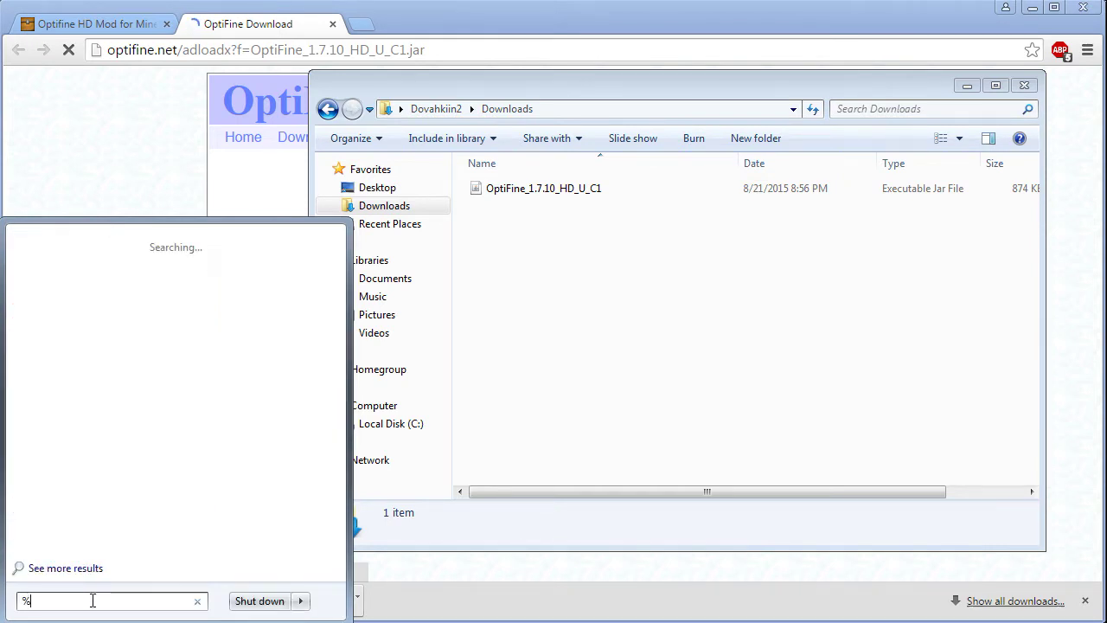
{"action": "type", "text": "appdata"}
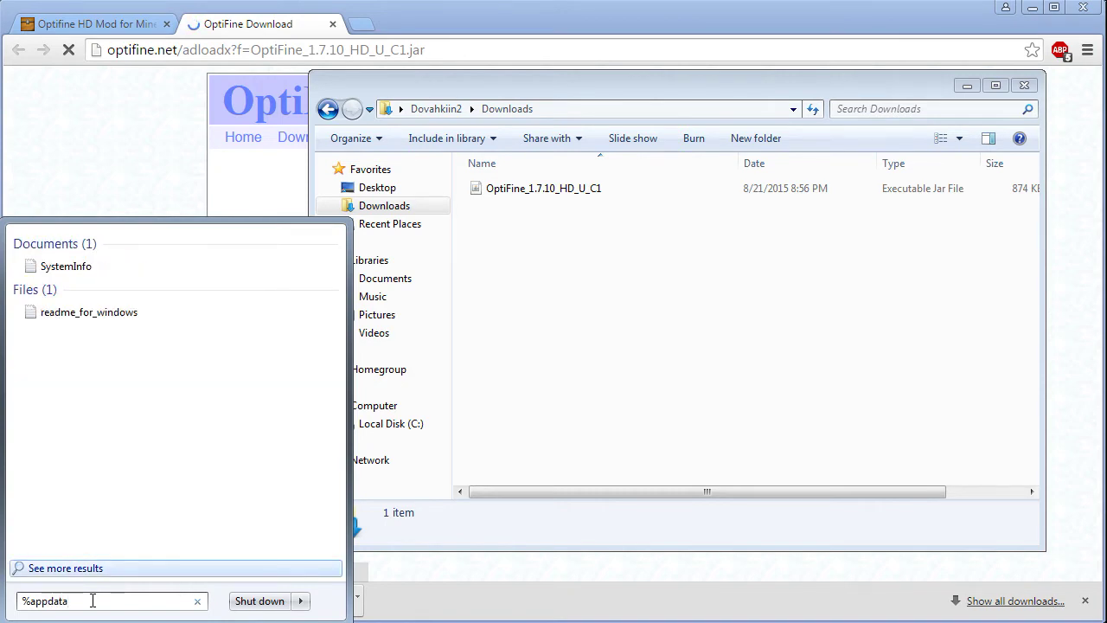
{"action": "type", "text": "%"}
{"action": "key", "text": "Return"}
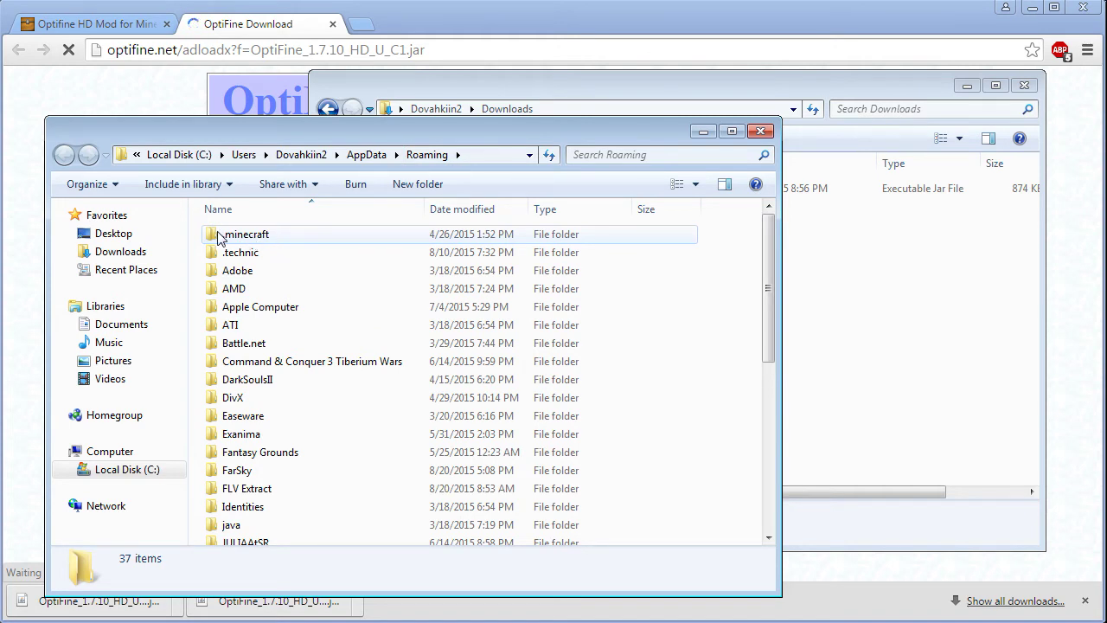
Navigate through .technic, modpacks and blightfall into the Blightfall mods folder
{"action": "double_click", "coordinate": [241, 252]}
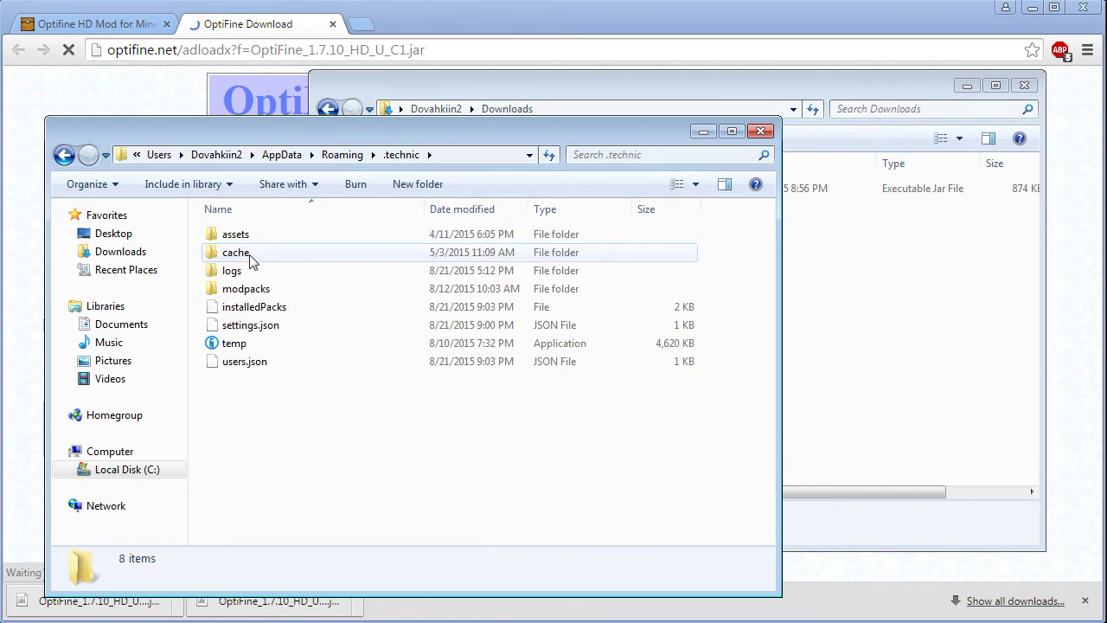
{"action": "double_click", "coordinate": [272, 294]}
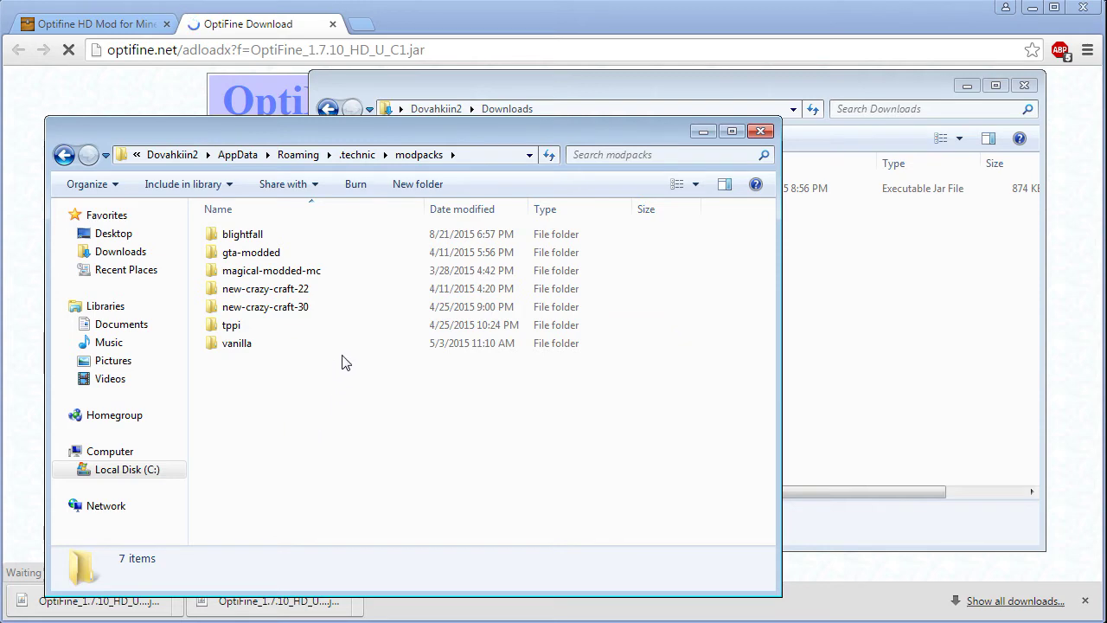
{"action": "double_click", "coordinate": [247, 235]}
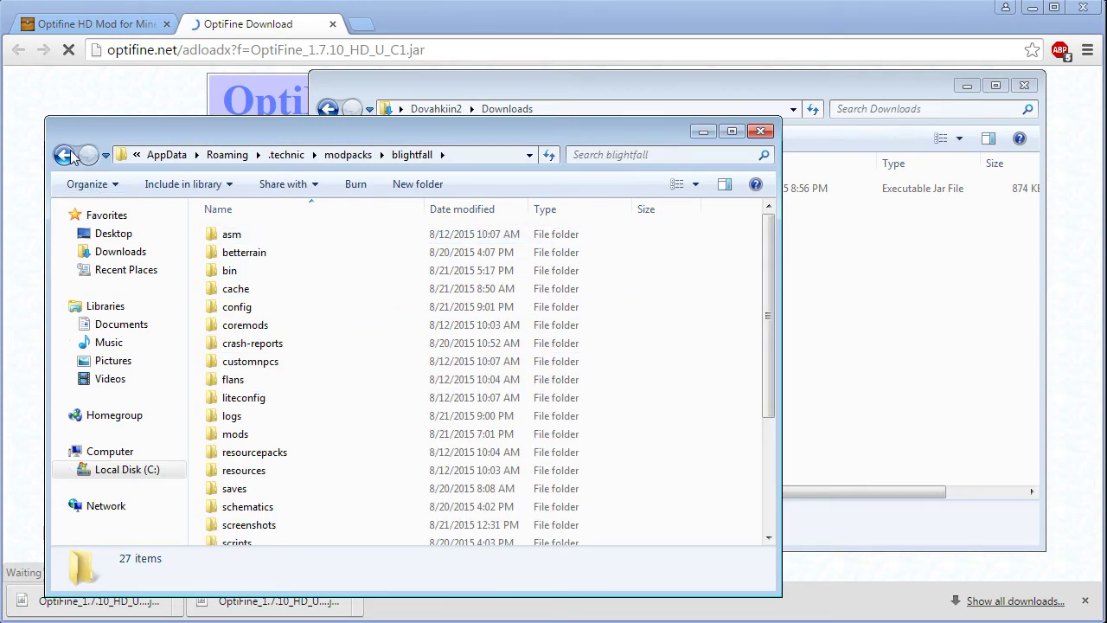
{"action": "left_click", "coordinate": [64, 154]}
{"action": "double_click", "coordinate": [259, 235]}
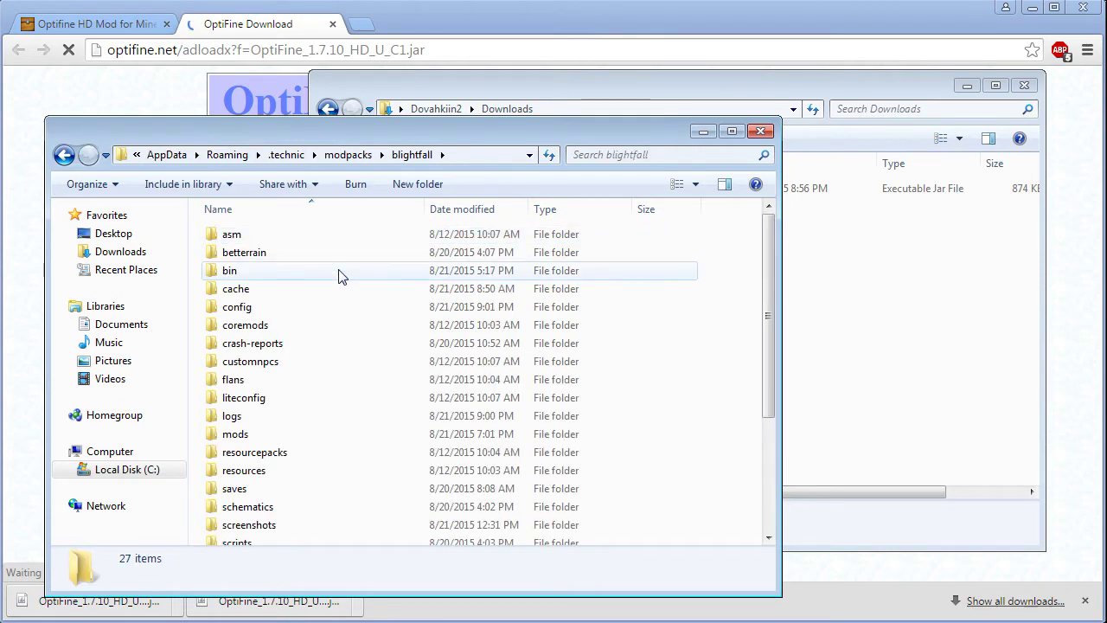
{"action": "scroll", "coordinate": [333, 268], "scroll_direction": "down", "scroll_amount": 1}
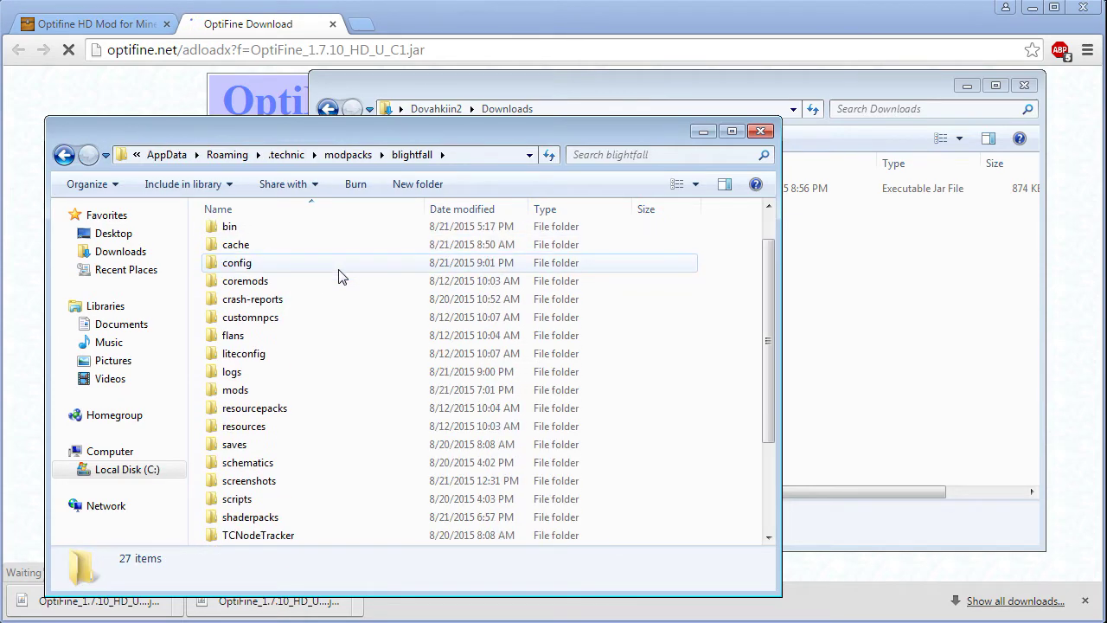
{"action": "double_click", "coordinate": [303, 396]}
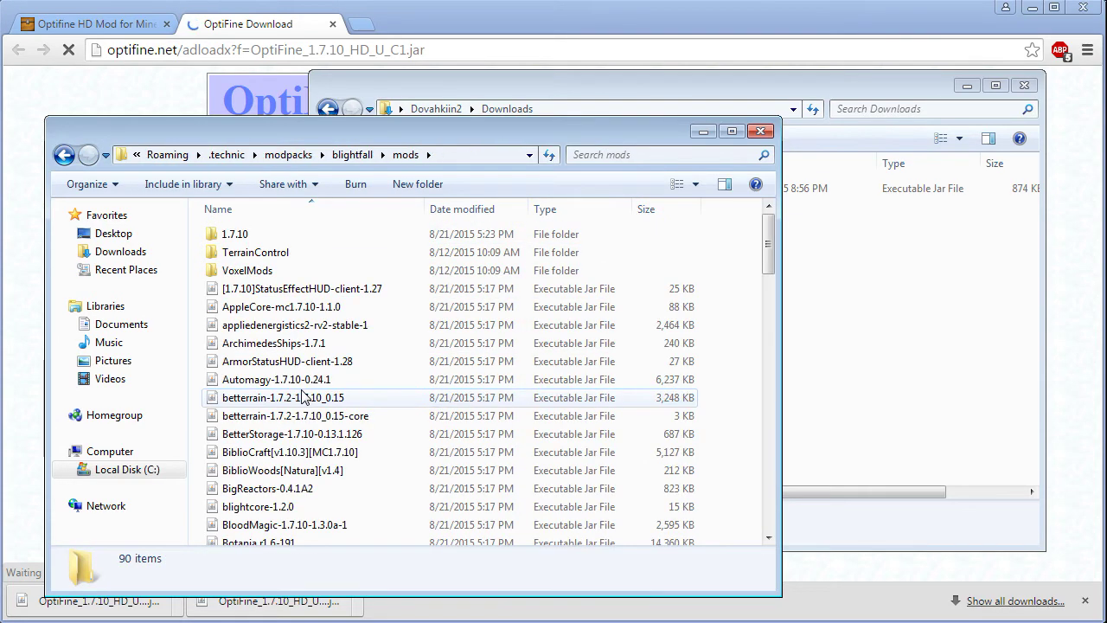
Find the OptiFine jar in the mods list, then select OptiFine_1.7.10_HD_U_C1 in Downloads
{"action": "scroll", "coordinate": [435, 396], "scroll_direction": "down", "scroll_amount": 10}
{"action": "scroll", "coordinate": [435, 395], "scroll_direction": "down", "scroll_amount": 6}
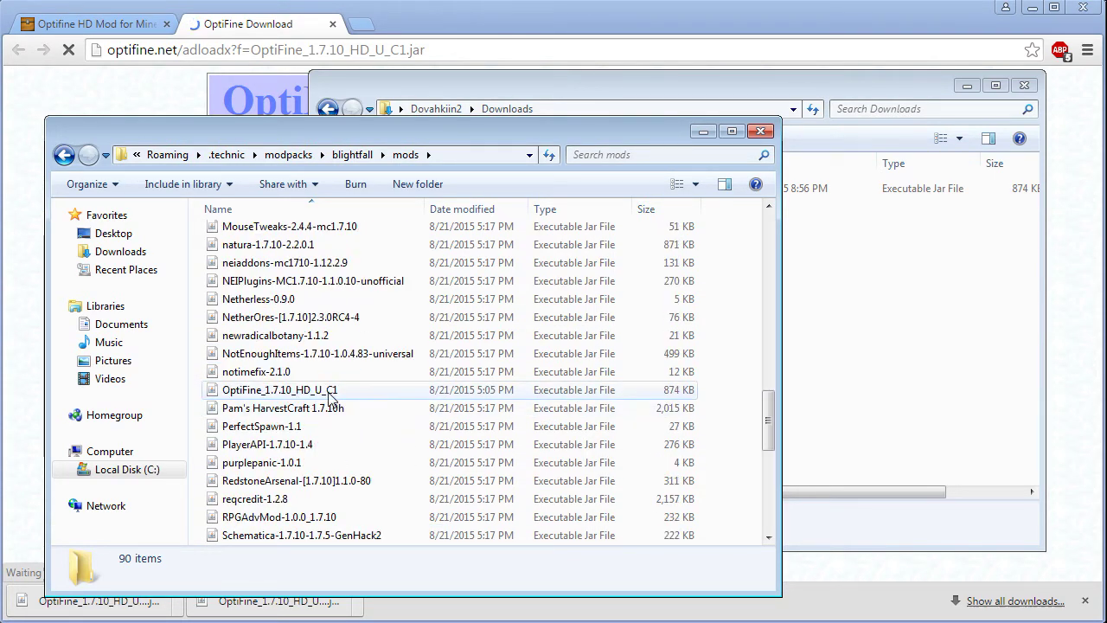
{"action": "left_click", "coordinate": [839, 358]}
{"action": "left_click", "coordinate": [577, 188]}
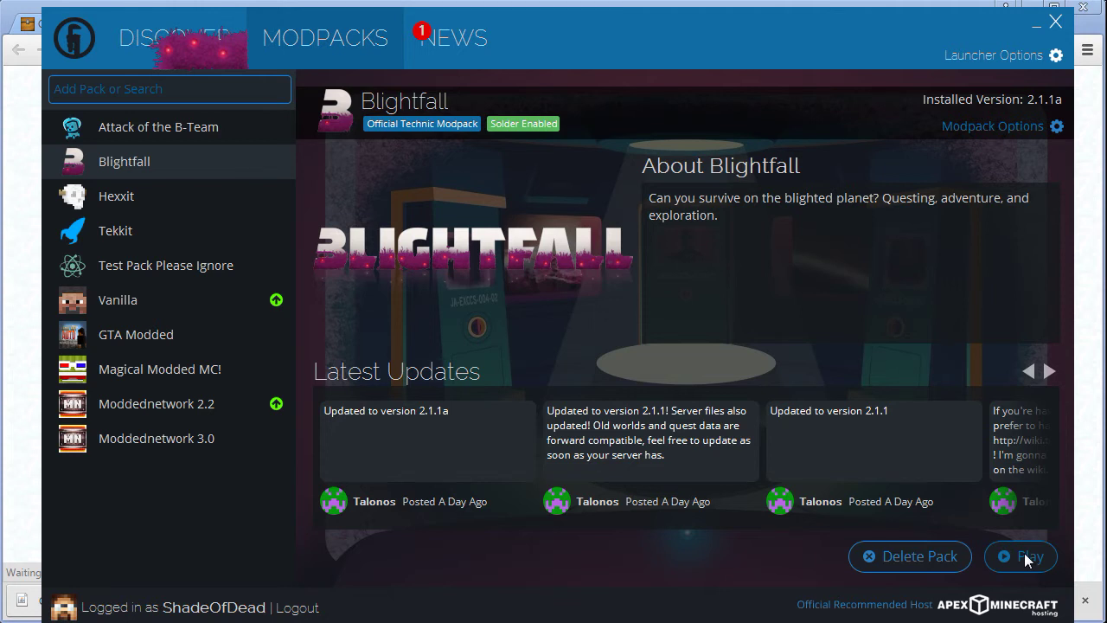
Launch the Blightfall modpack from Technic Launcher to start Minecraft 1.7.10
{"action": "left_click", "coordinate": [1027, 560]}
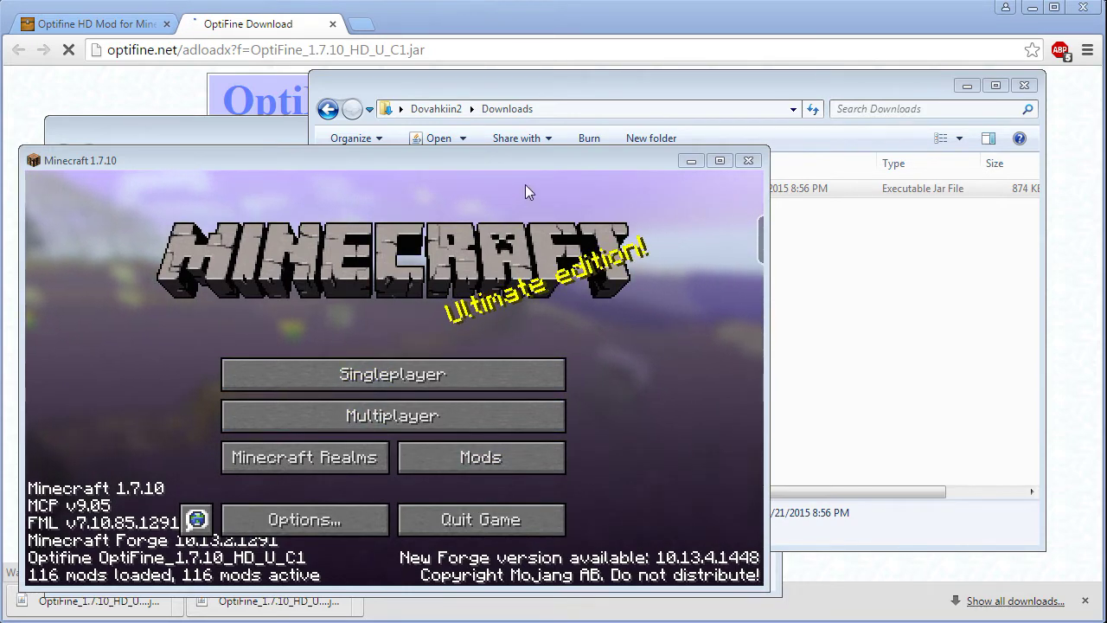
Drag the Minecraft window's top-right corner outward to enlarge the title screen
{"action": "mouse_move", "coordinate": [768, 147]}
{"action": "left_mouse_down"}
{"action": "mouse_move", "coordinate": [939, 39]}
{"action": "mouse_move", "coordinate": [1025, 37]}
{"action": "left_mouse_up"}
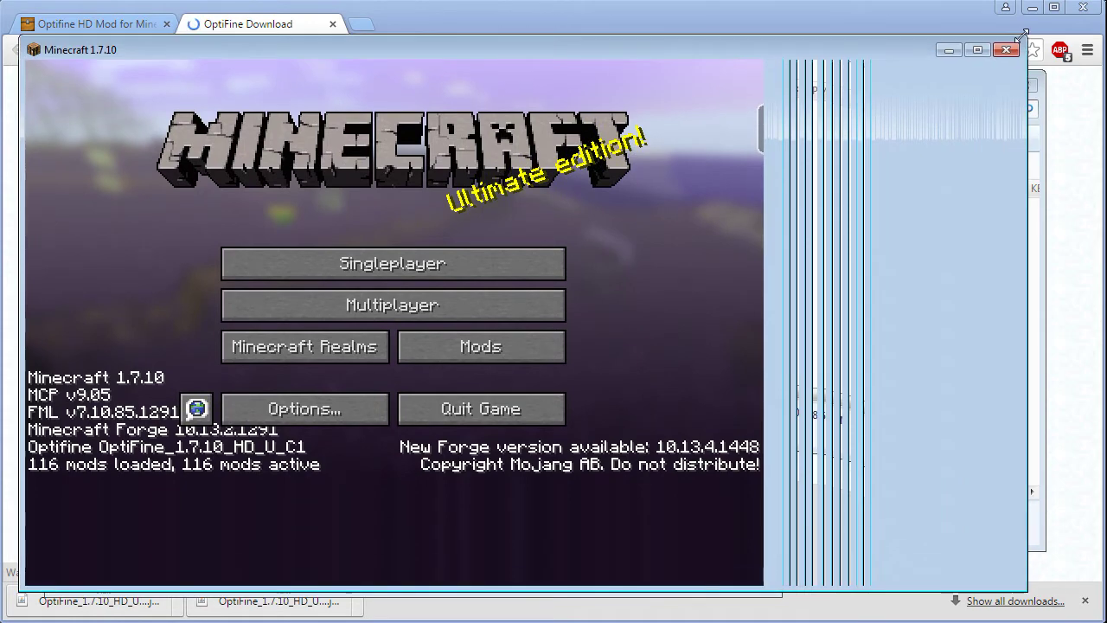